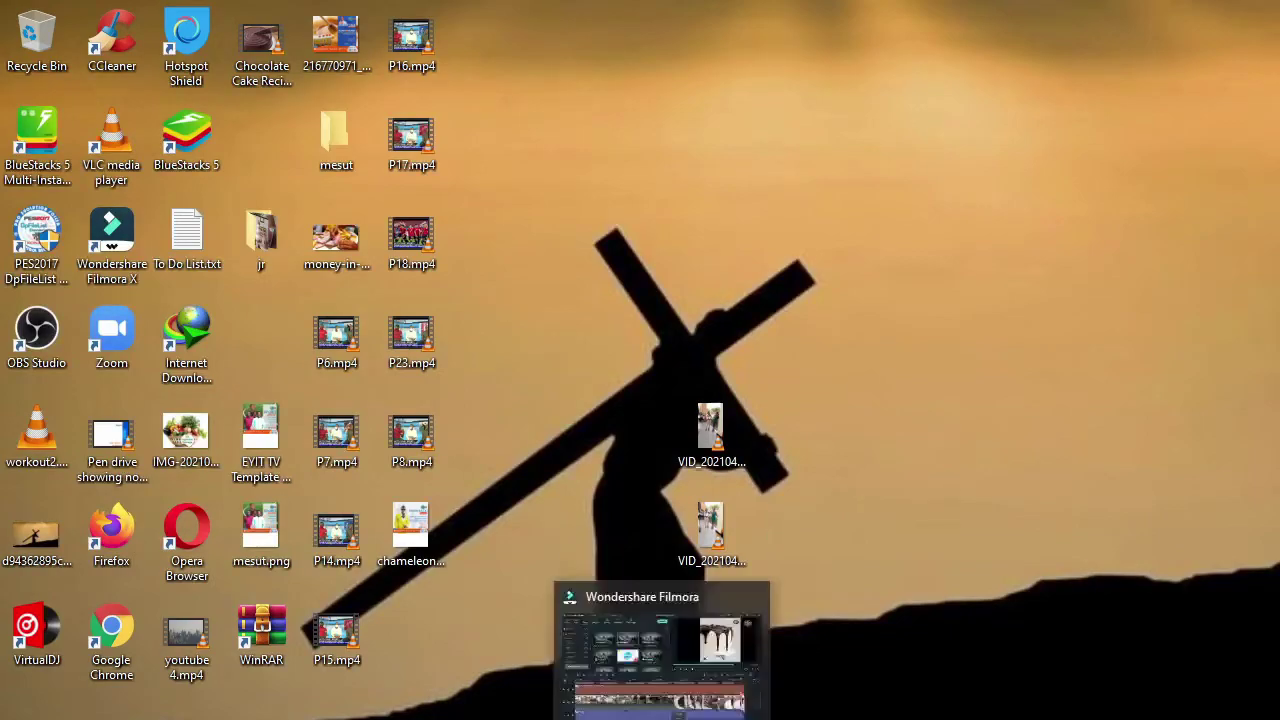
Restore the Filmora editor and move the playhead to the oven-baking shot near 00:00:33.
click(662, 650)
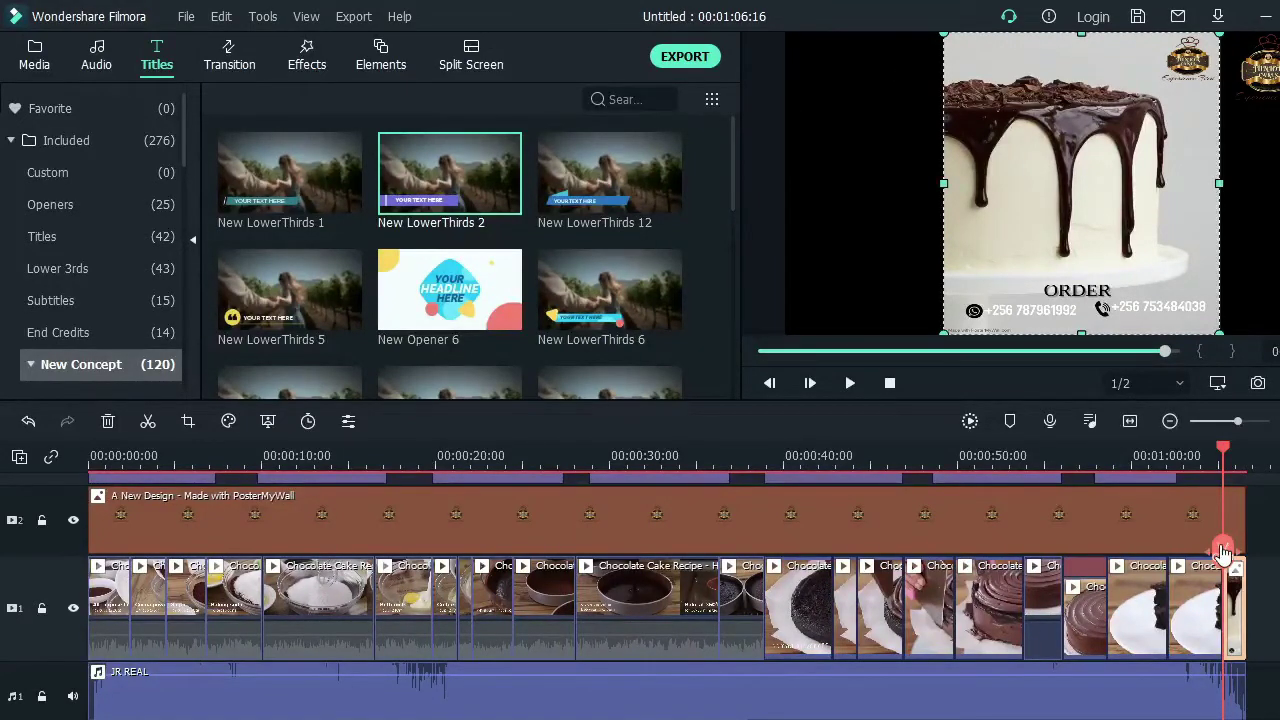
drag(1222, 549, 663, 546)
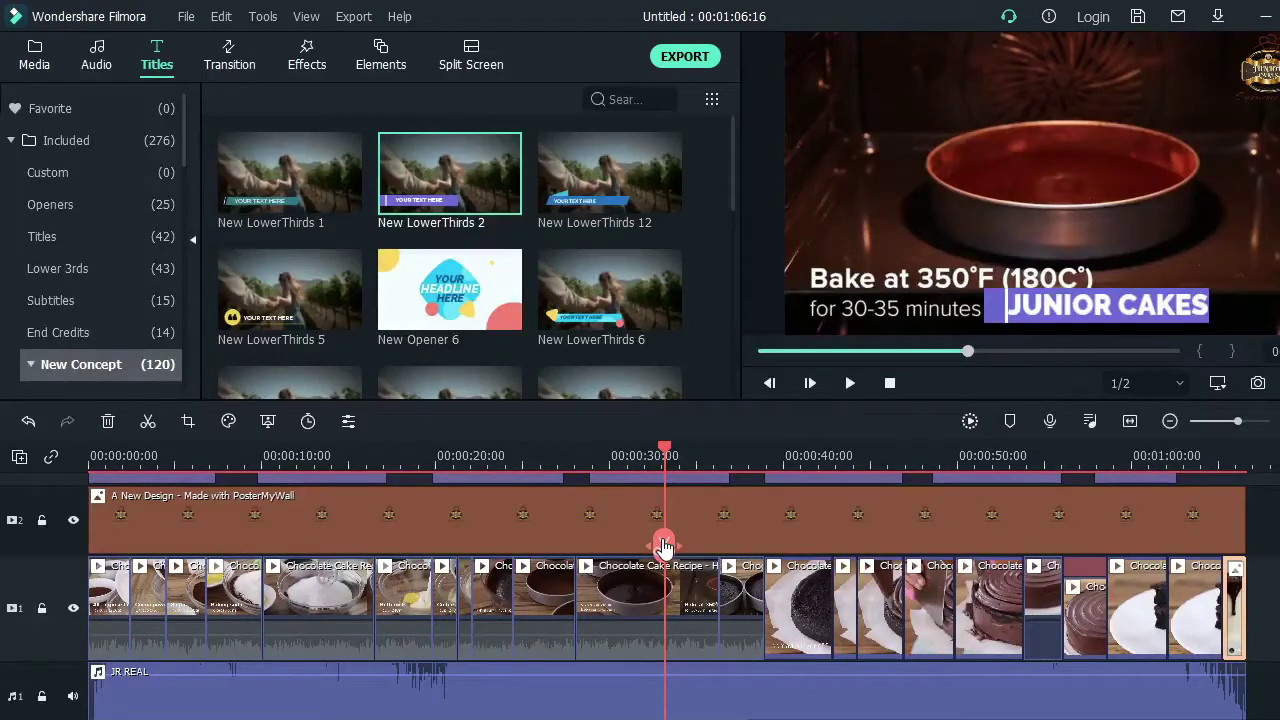
Switch the player's preview playback quality from 1/2 to 1/4.
click(1181, 385)
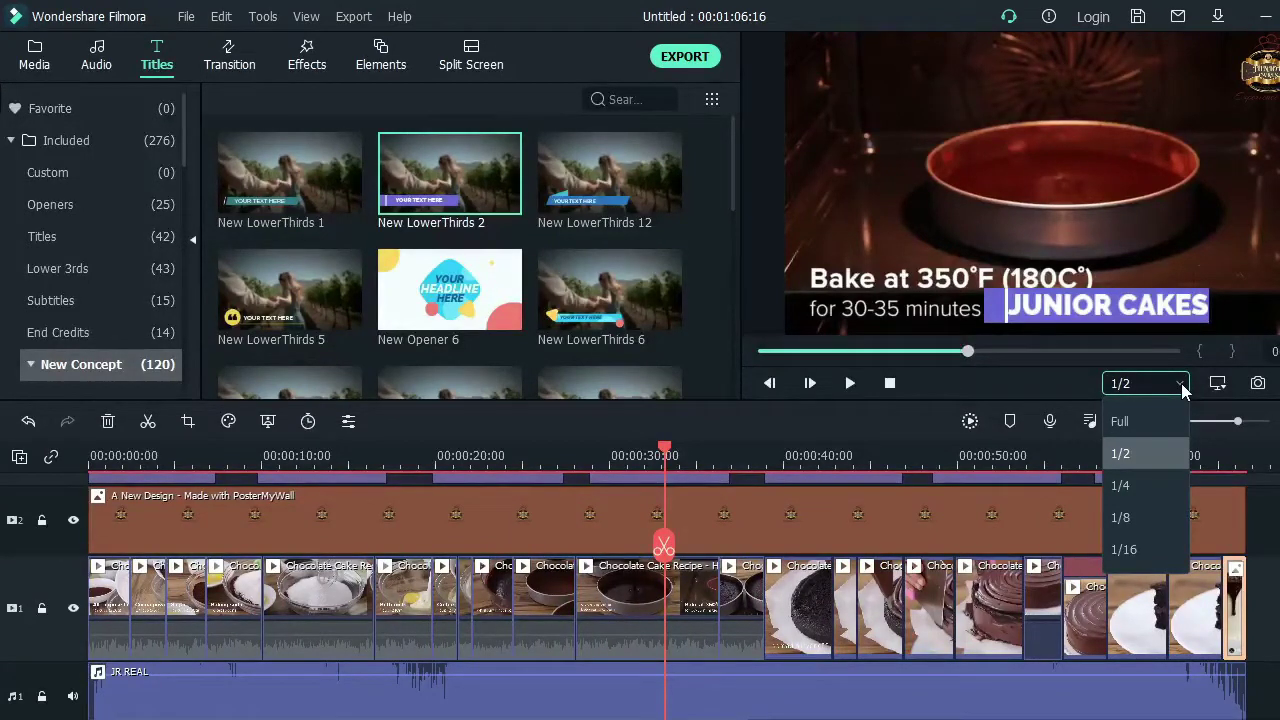
click(1135, 485)
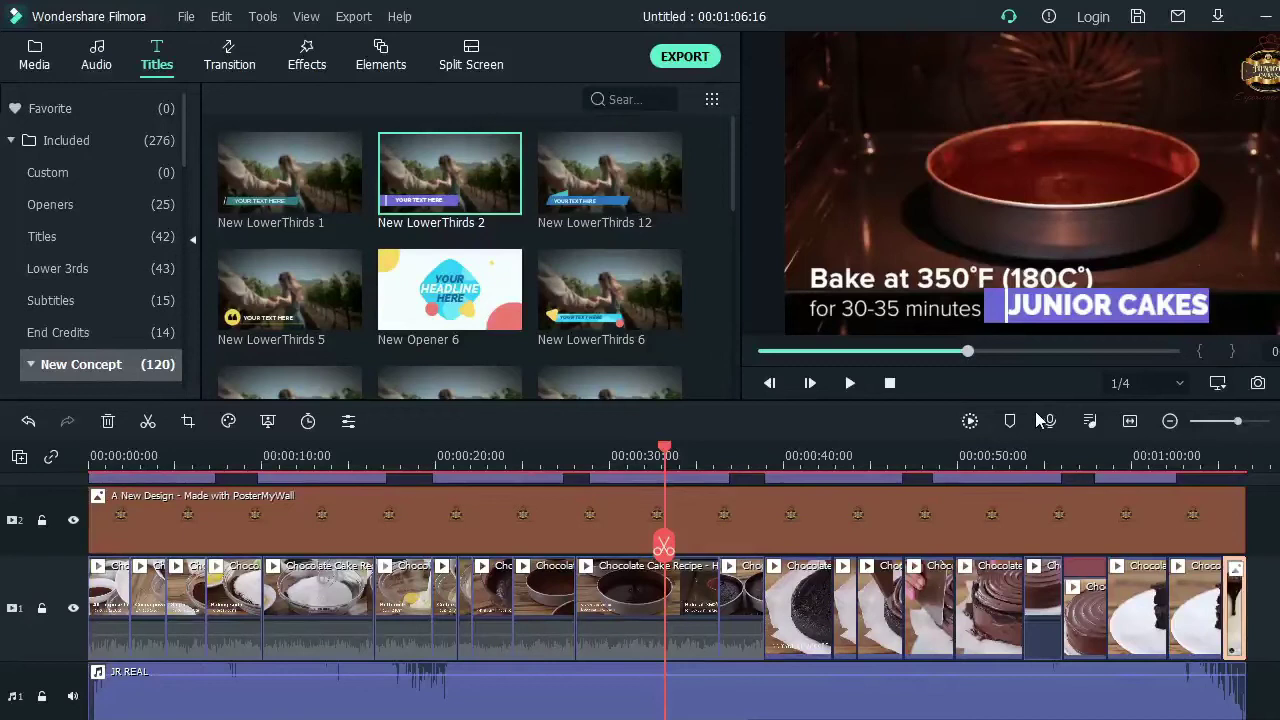
click(1179, 380)
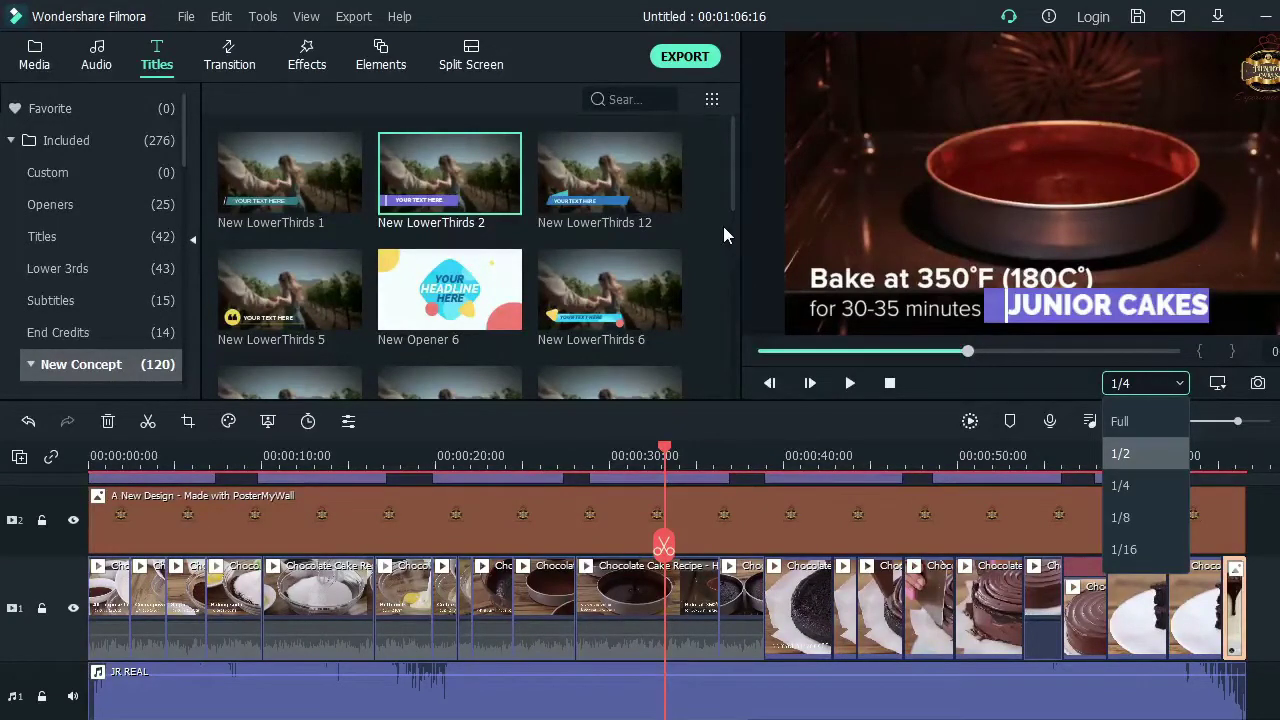
click(676, 66)
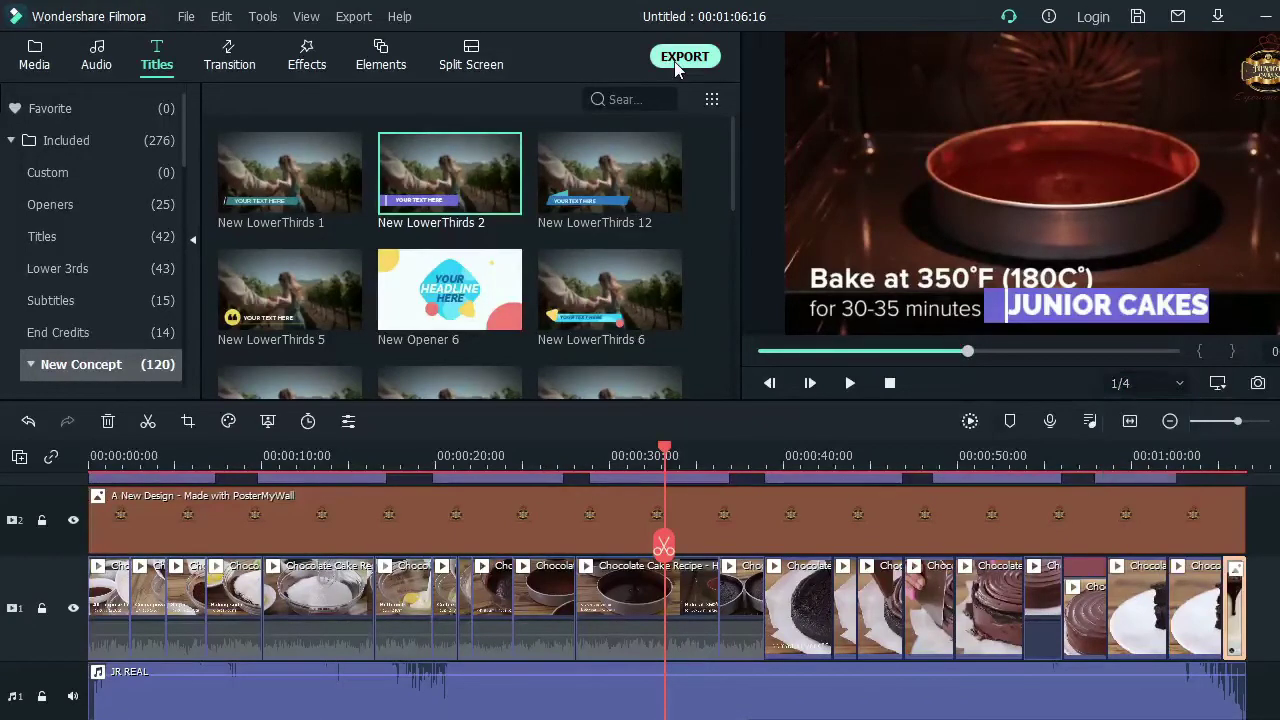
Open the Export dialog with MP4 output 'My Video' in F:/promos from shows at 1920x1080.
click(677, 64)
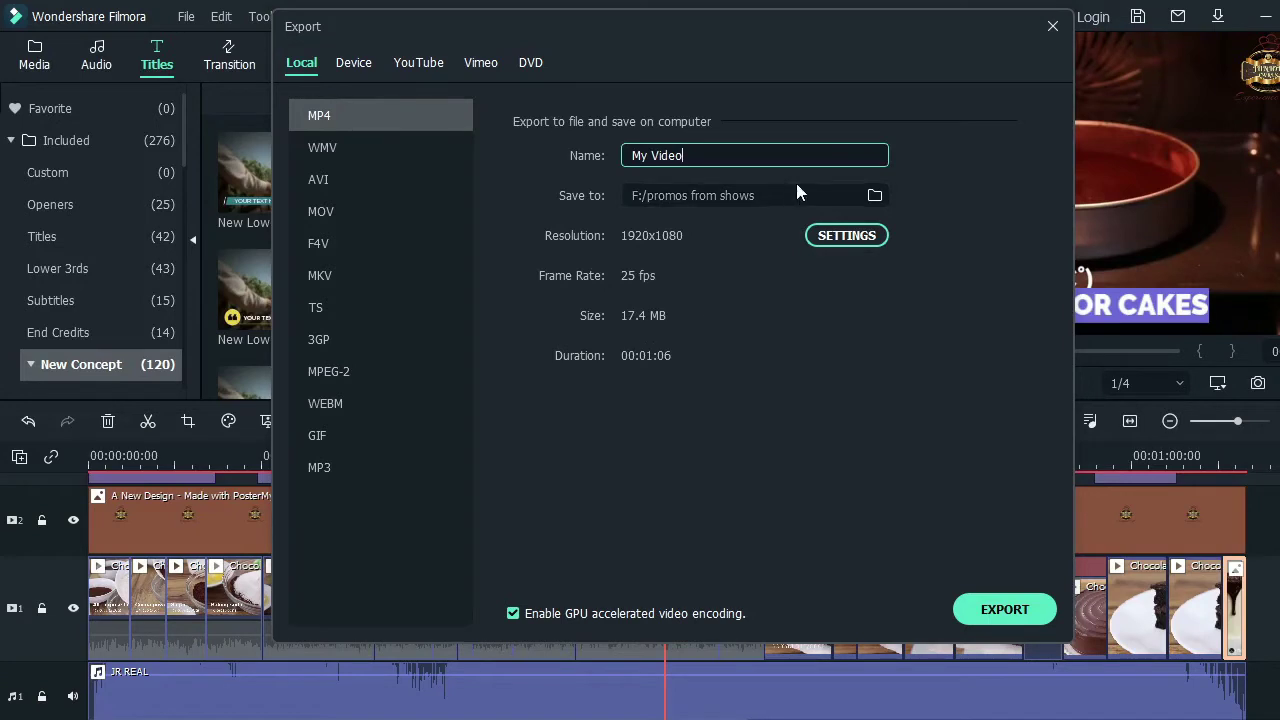
Raise the MP4 export video bit rate to 80000 kbps, estimating 637.1 MB.
click(834, 238)
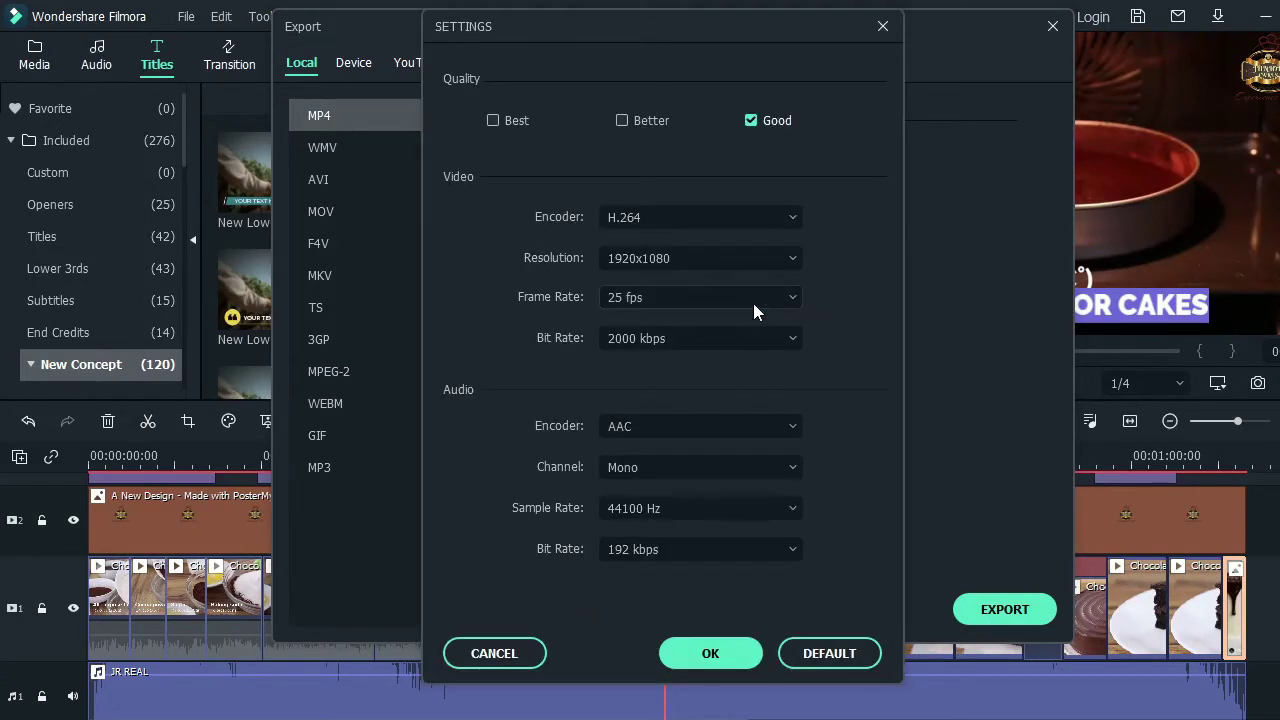
click(701, 338)
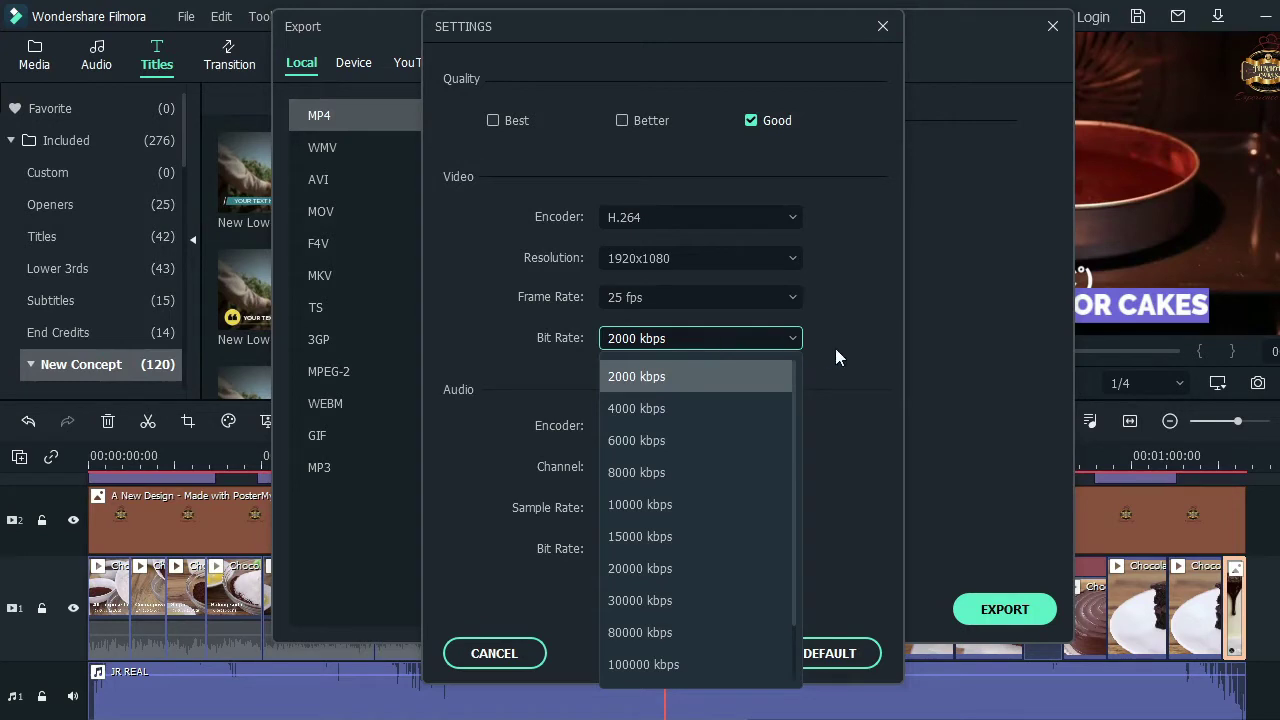
click(835, 348)
click(731, 327)
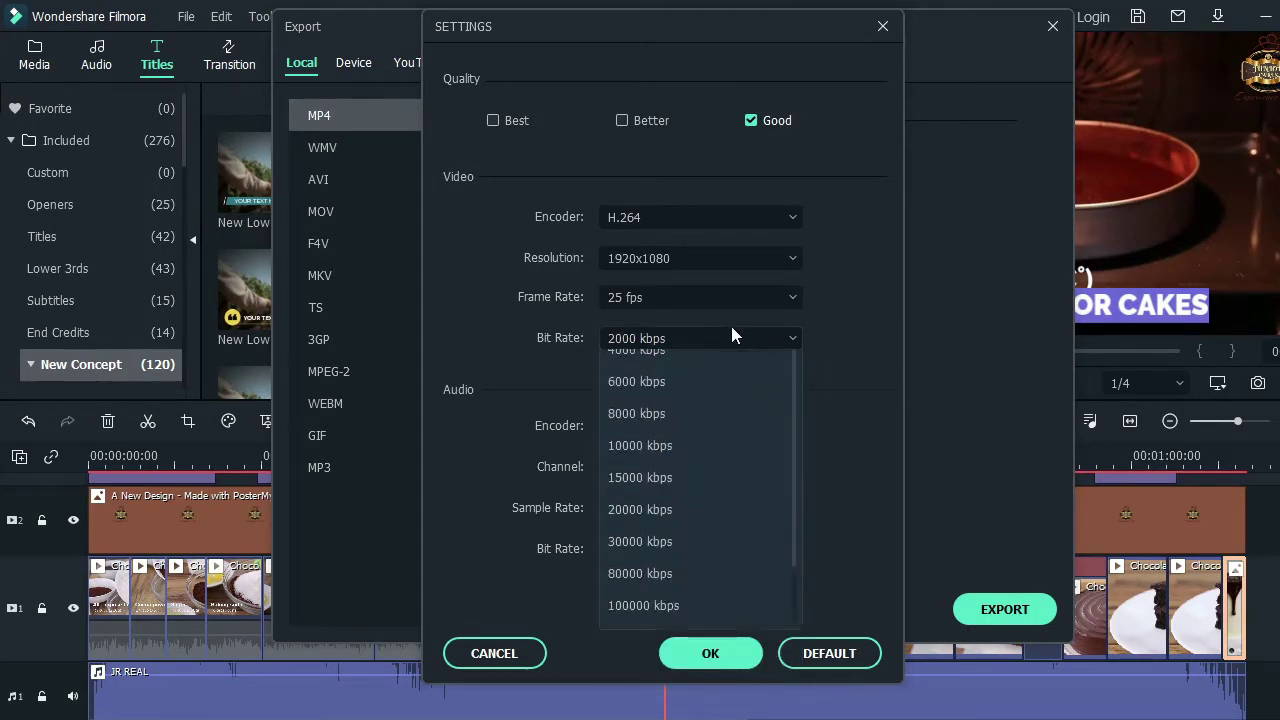
click(731, 327)
click(732, 328)
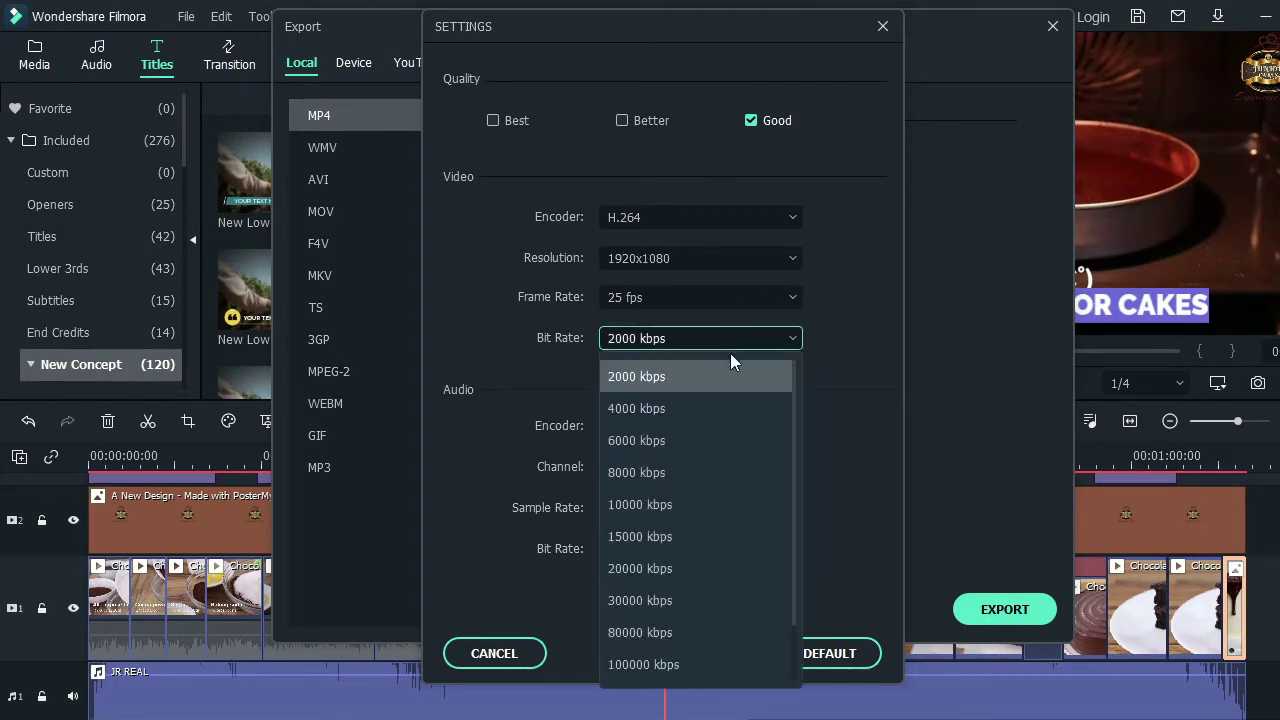
drag(792, 415, 792, 464)
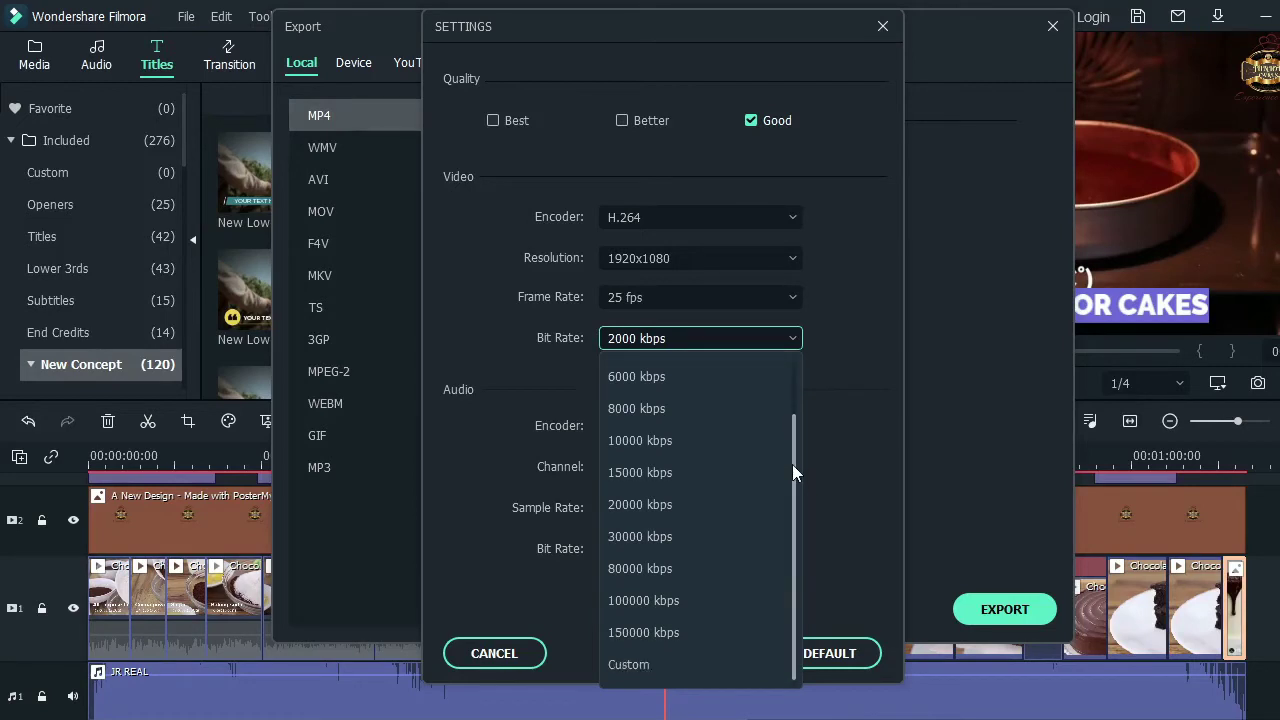
click(676, 560)
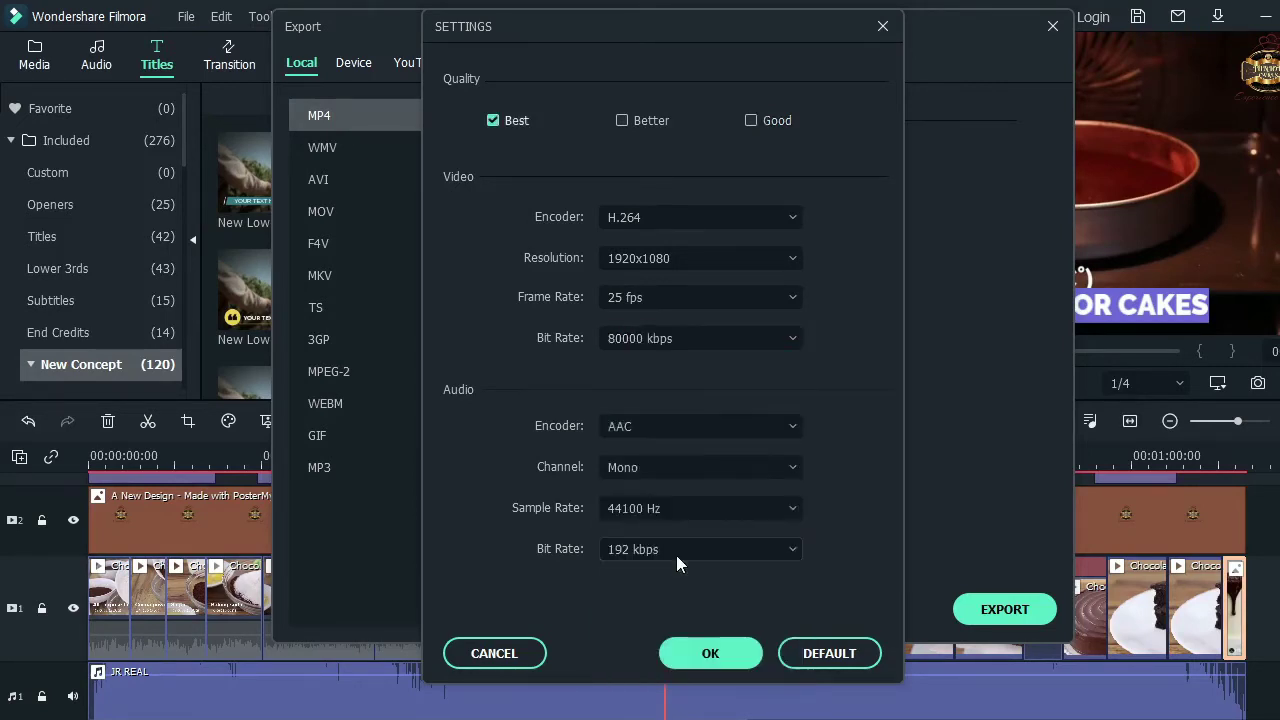
click(704, 653)
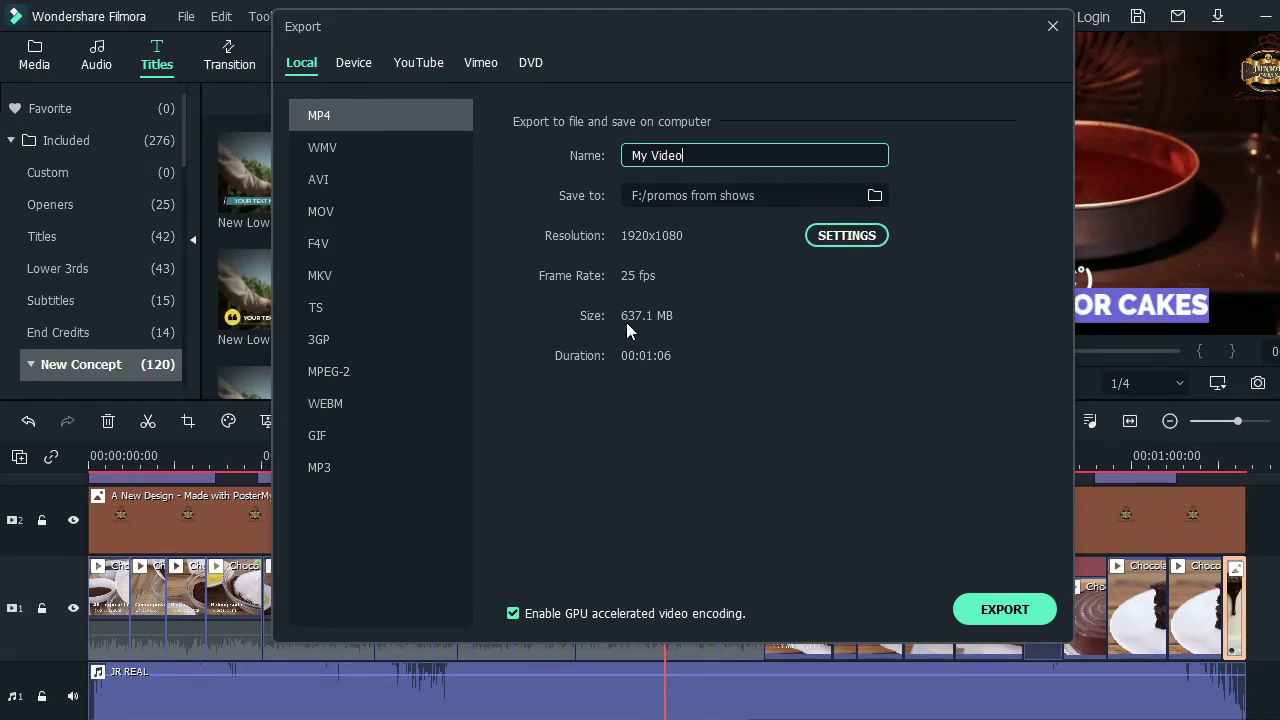
Change the MP4 export to 720x480 at 1000 kbps, cutting the estimate to 9.5 MB.
click(820, 238)
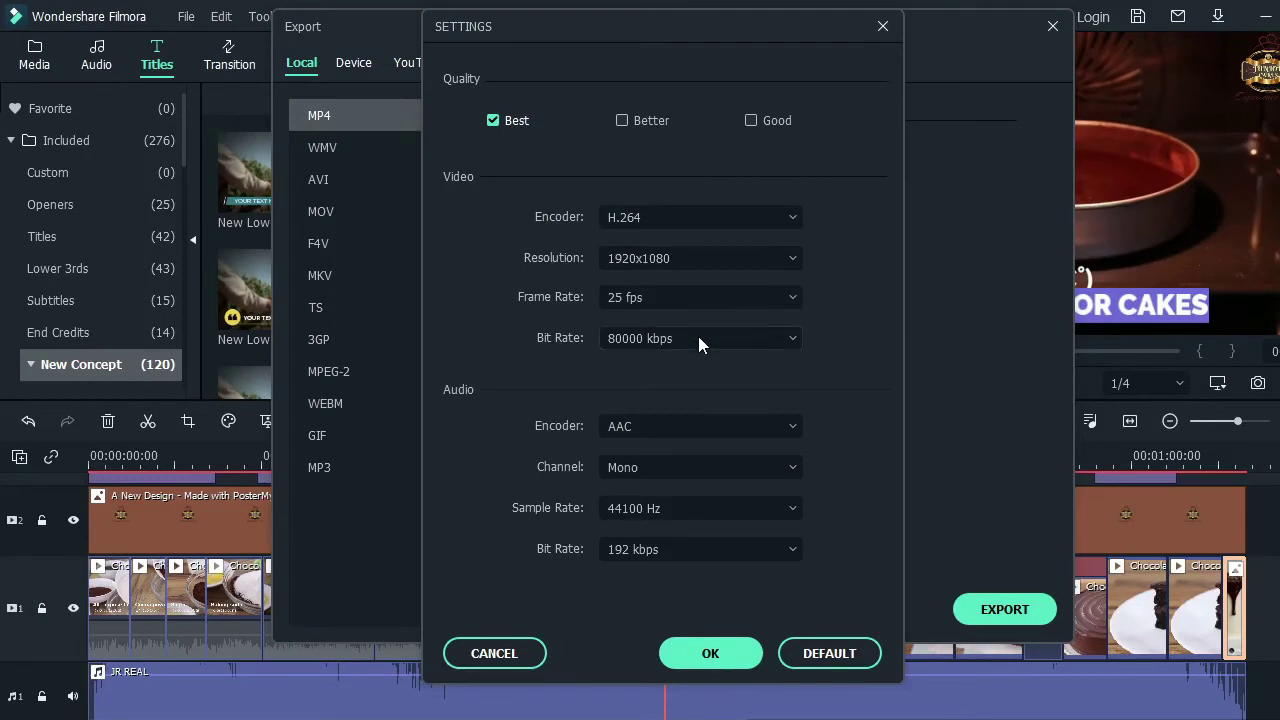
click(669, 259)
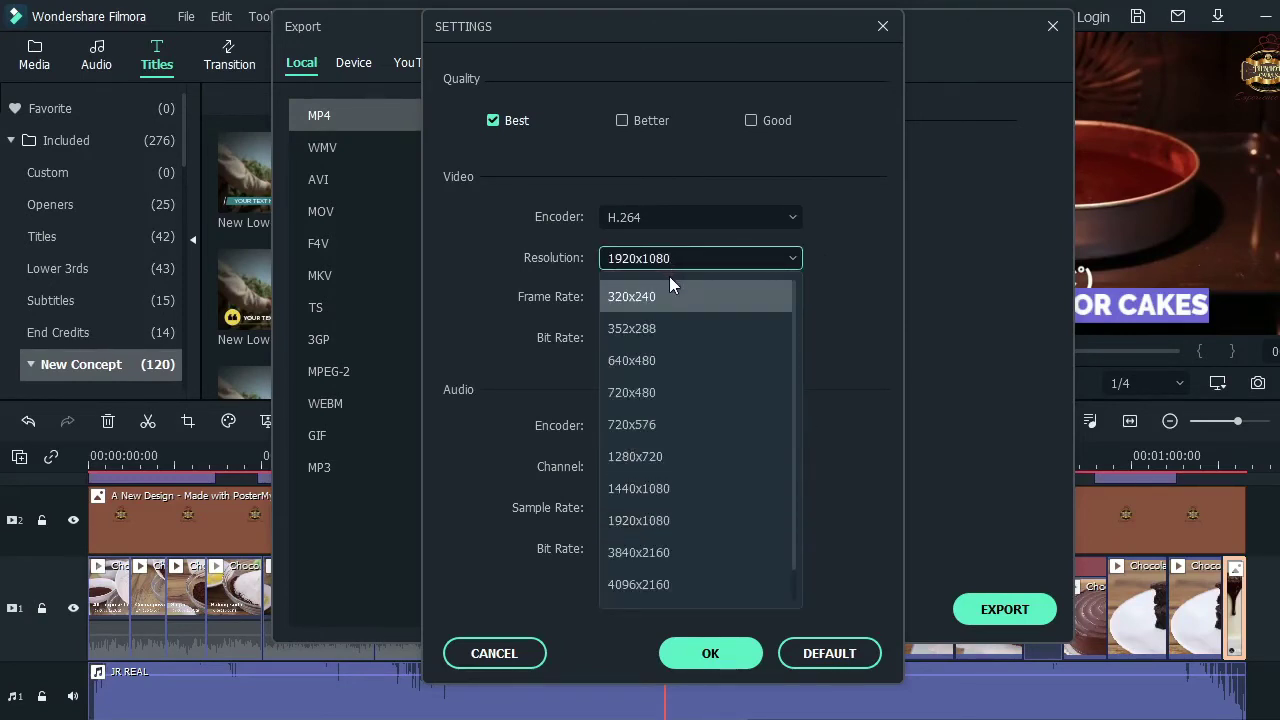
click(658, 392)
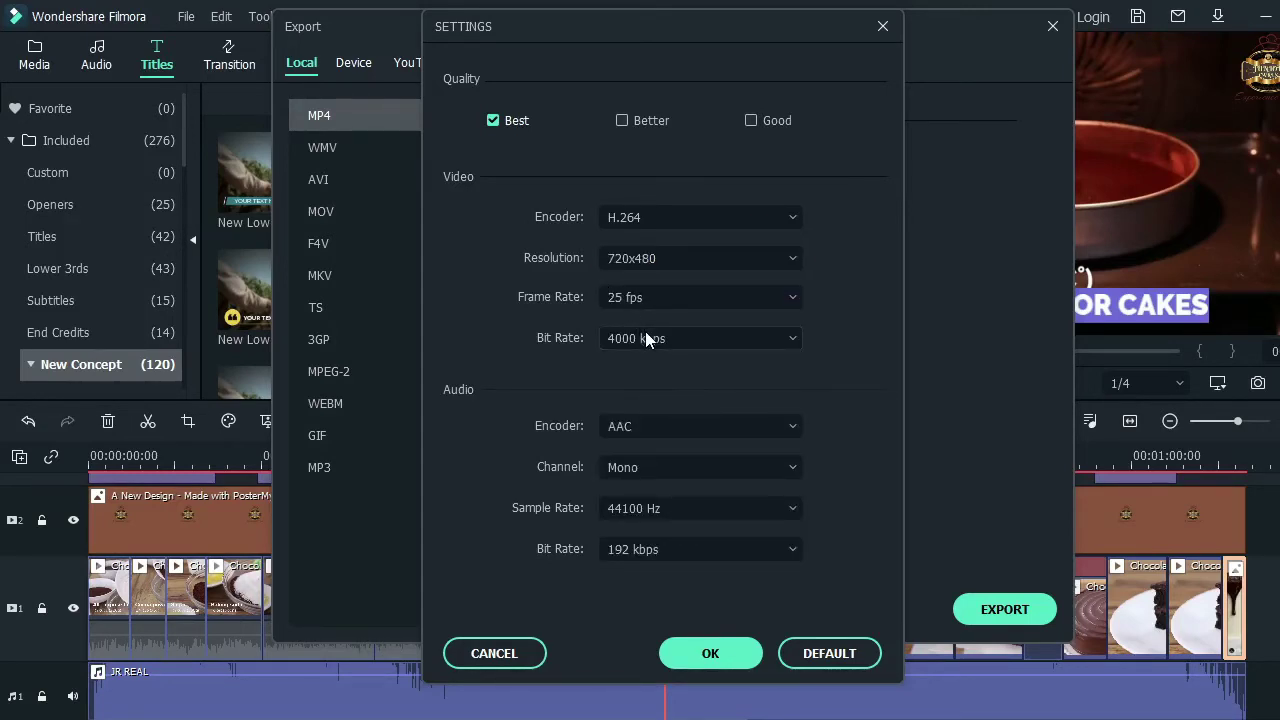
click(645, 340)
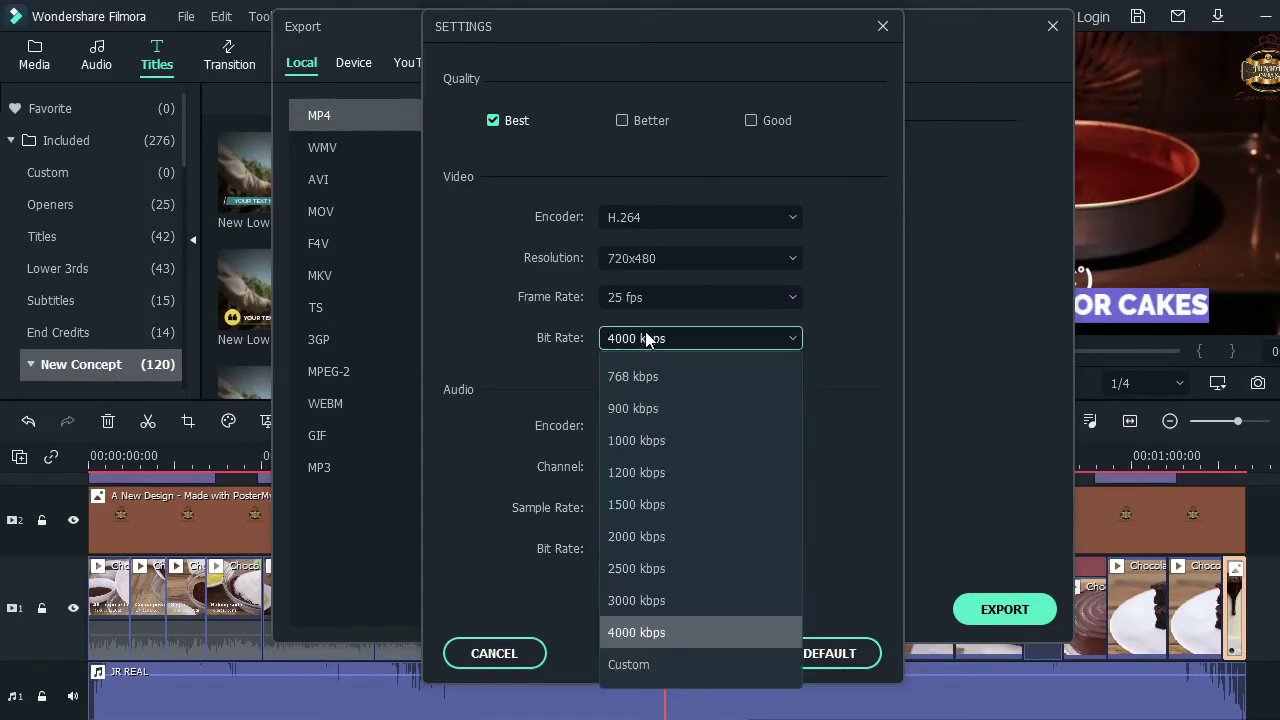
click(650, 440)
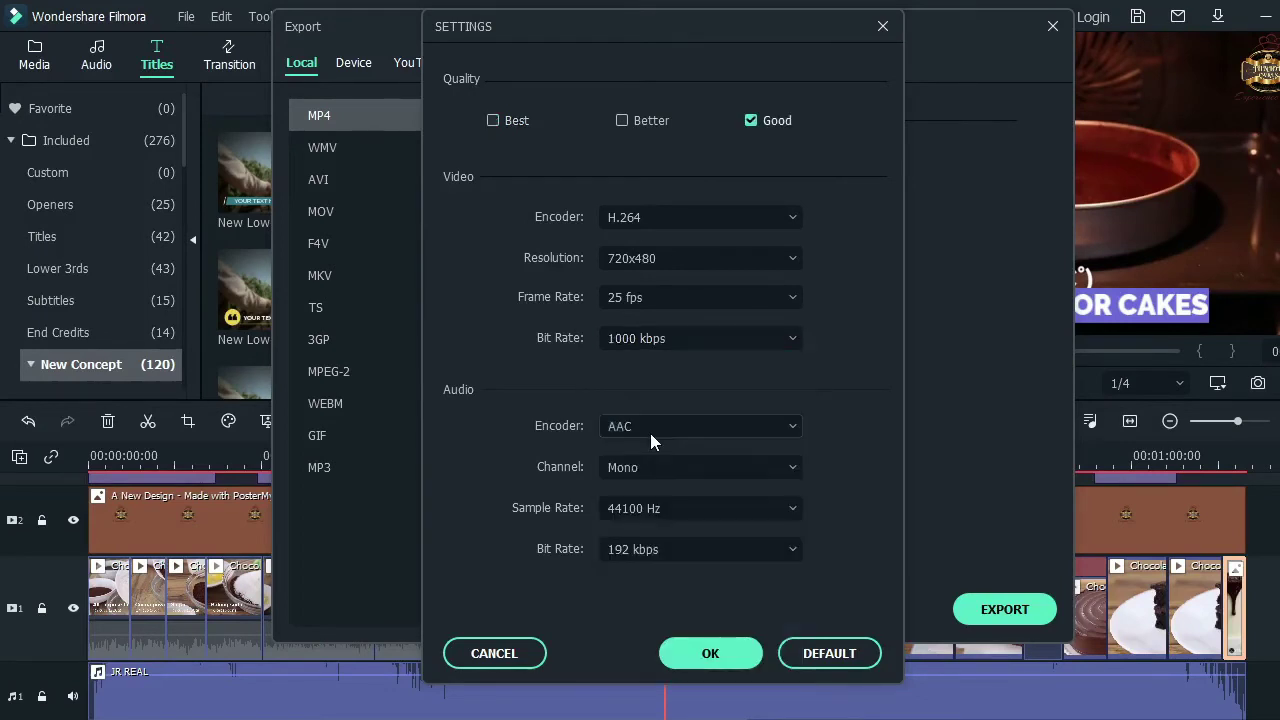
click(712, 655)
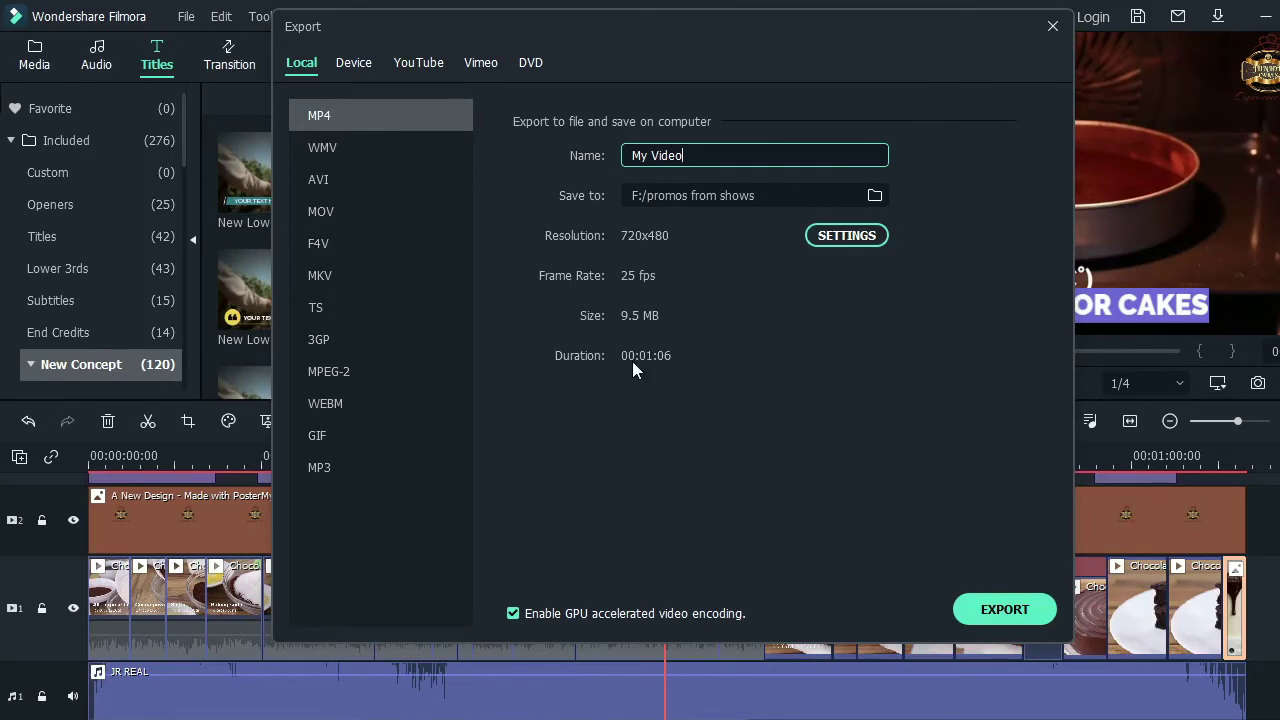
Choose the Smart Phone device preset and set its video bit rate to 1200 kbps.
click(358, 62)
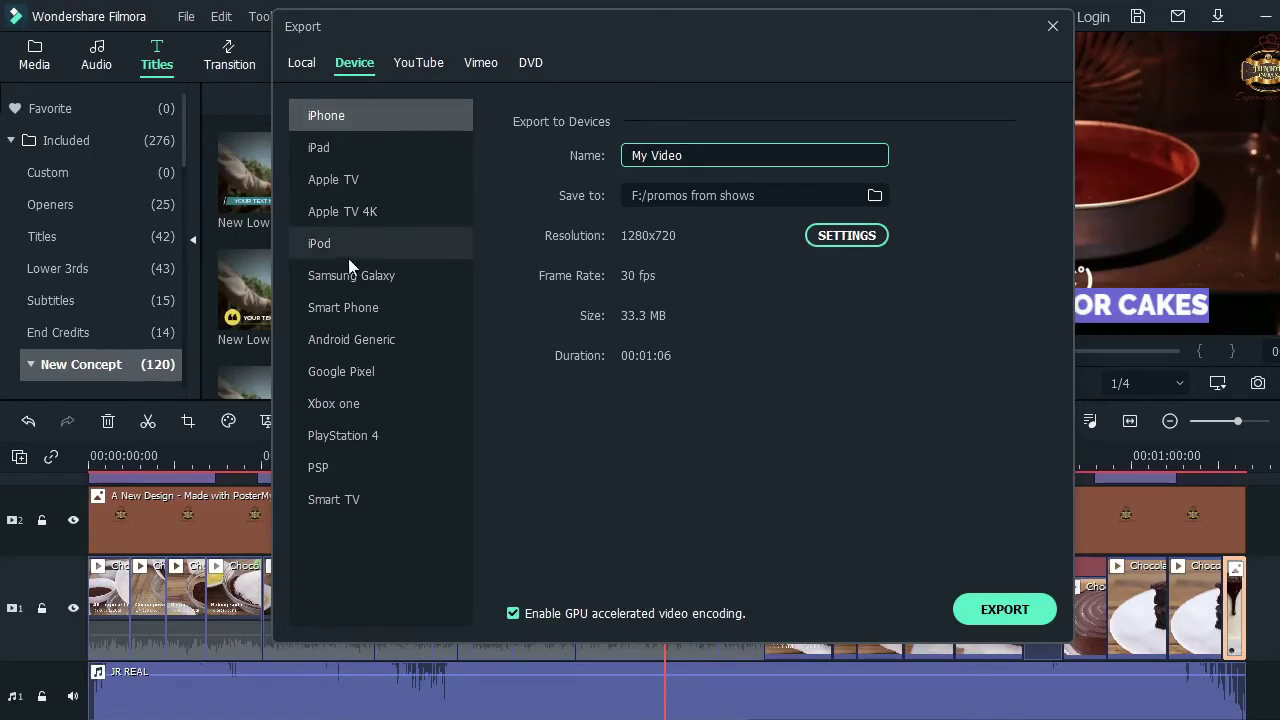
click(349, 300)
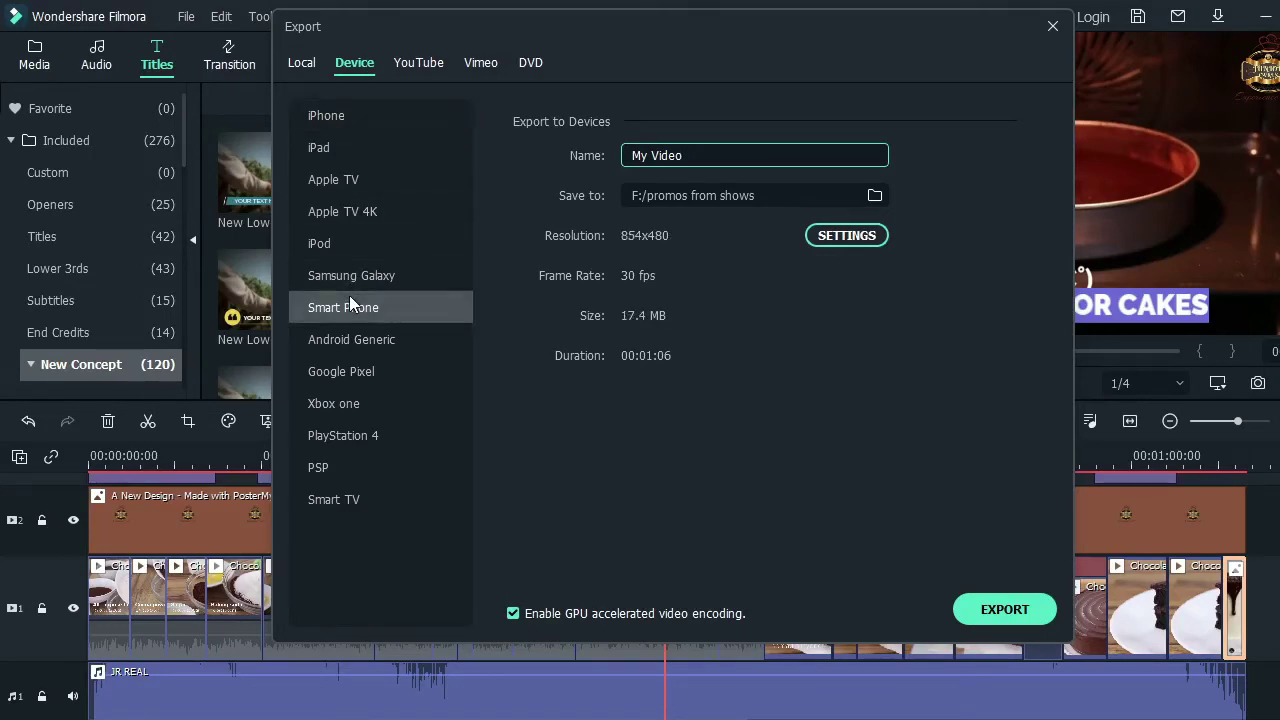
click(820, 233)
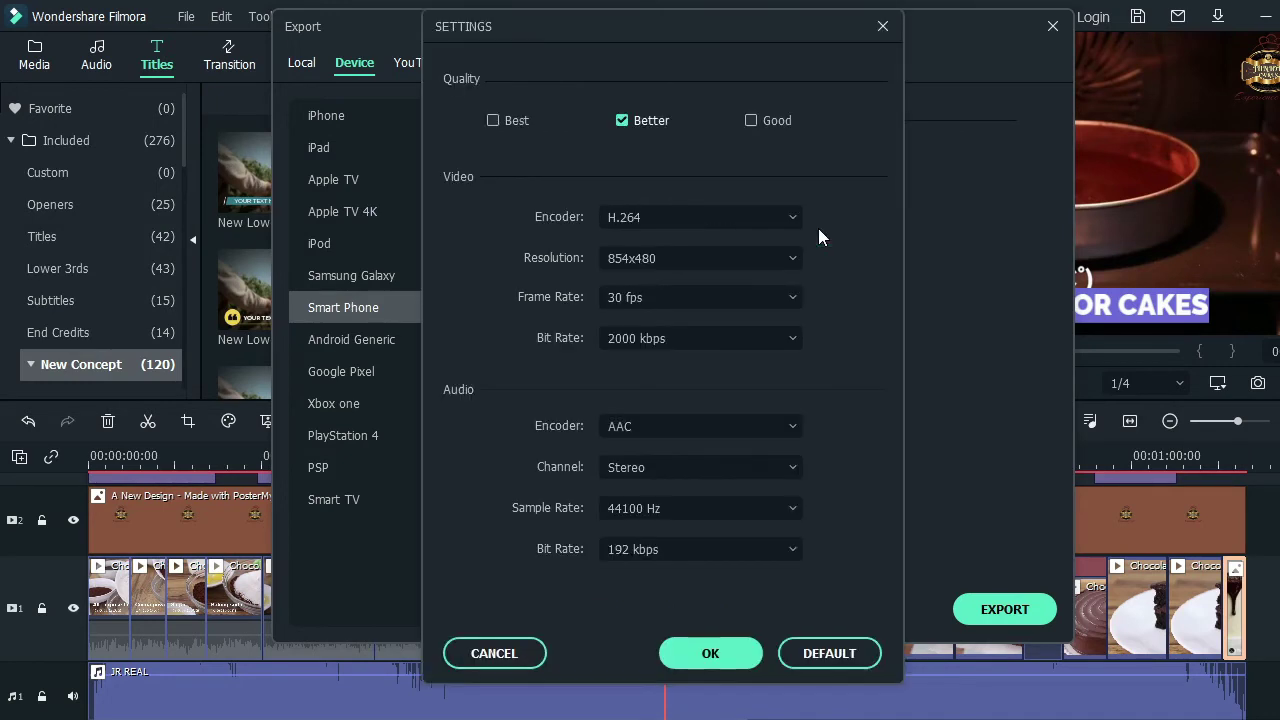
click(725, 340)
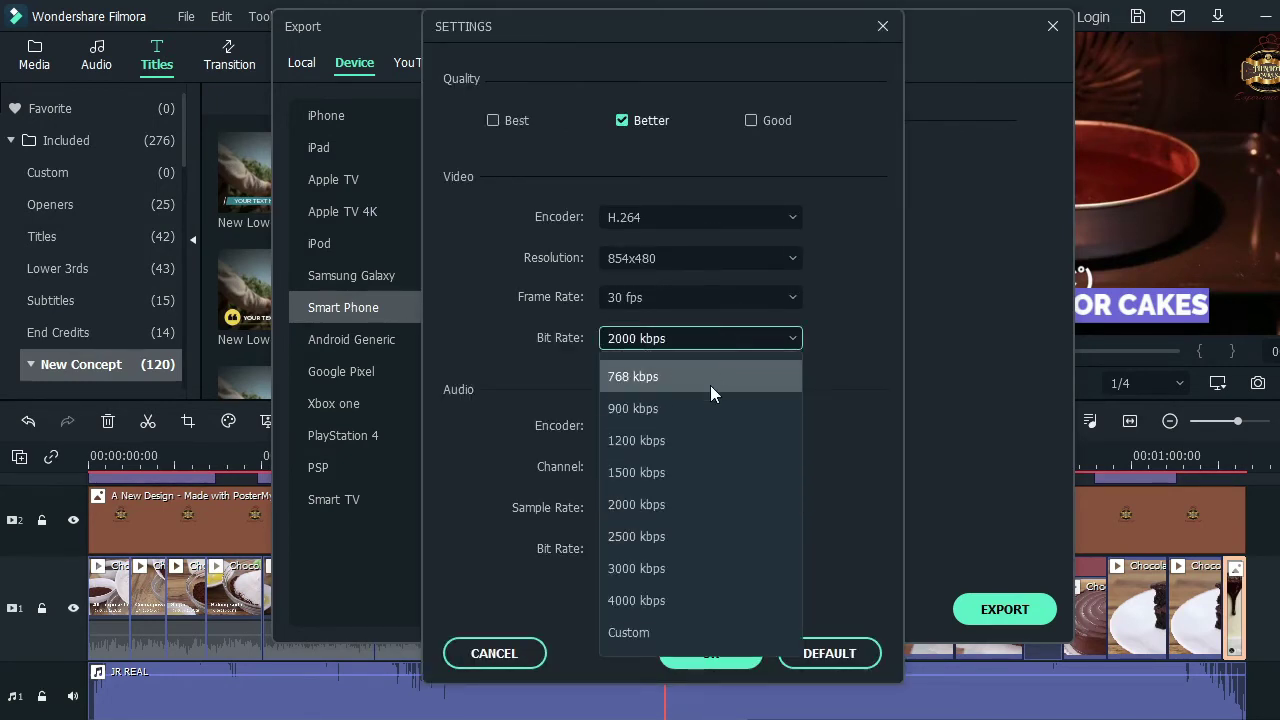
click(691, 440)
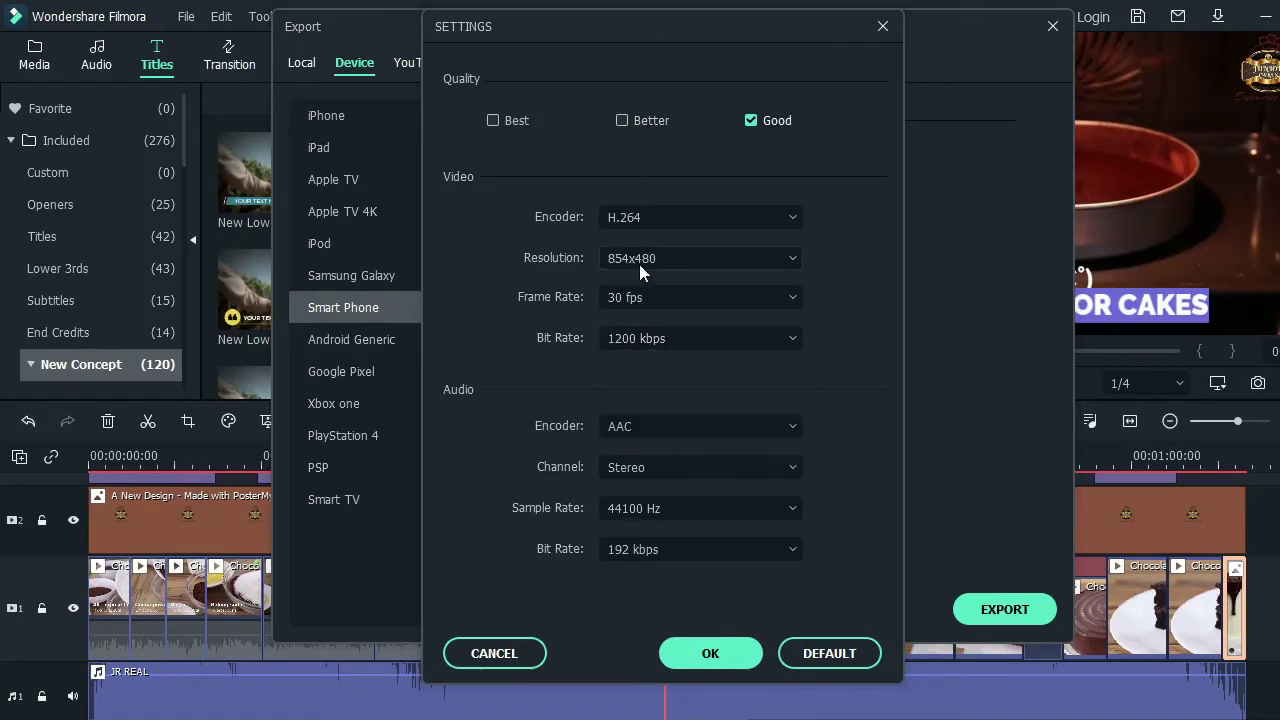
Set the smartphone export to 720x480, mono audio and 30 fps, estimated at 11.1 MB.
click(634, 258)
click(654, 392)
click(639, 464)
click(645, 504)
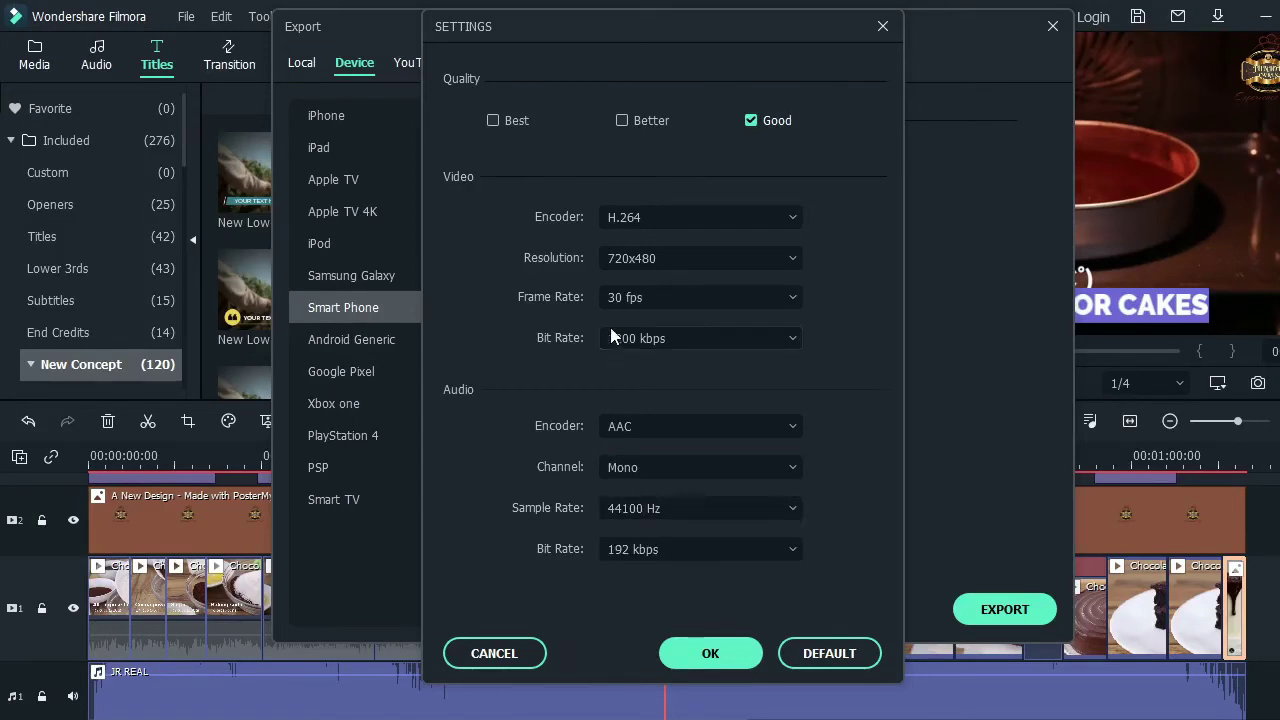
click(633, 303)
click(634, 305)
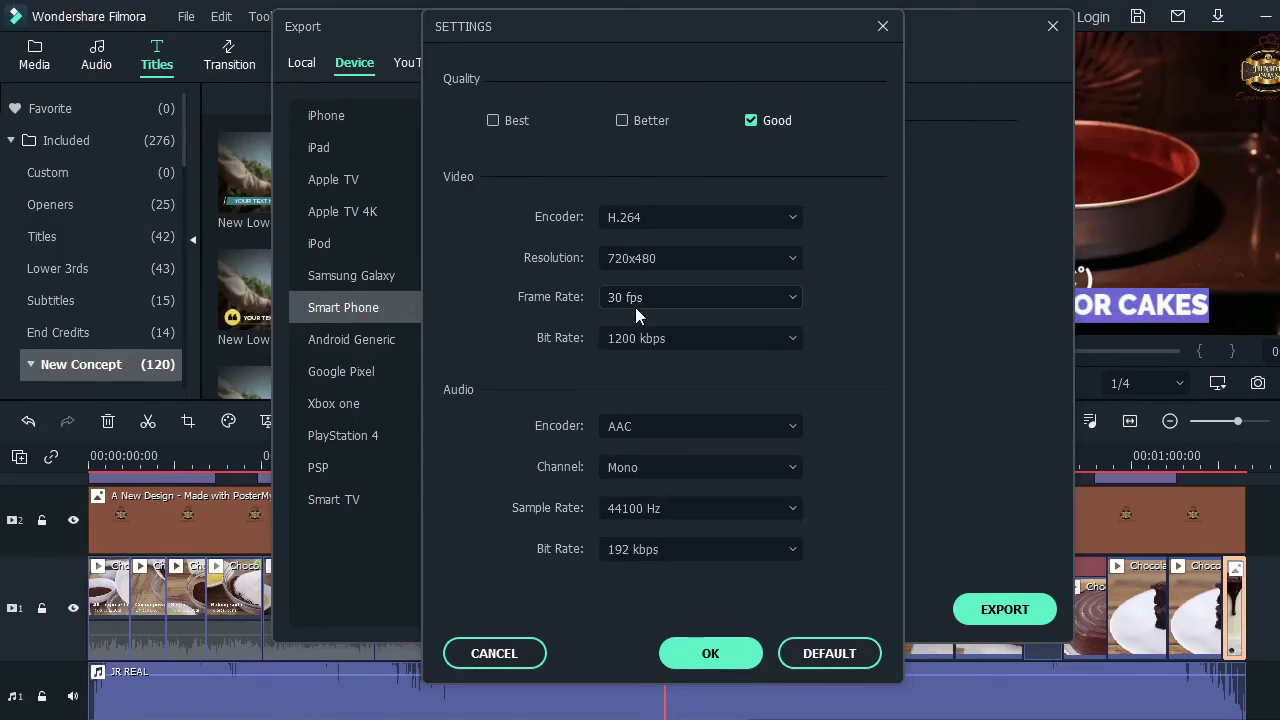
click(697, 664)
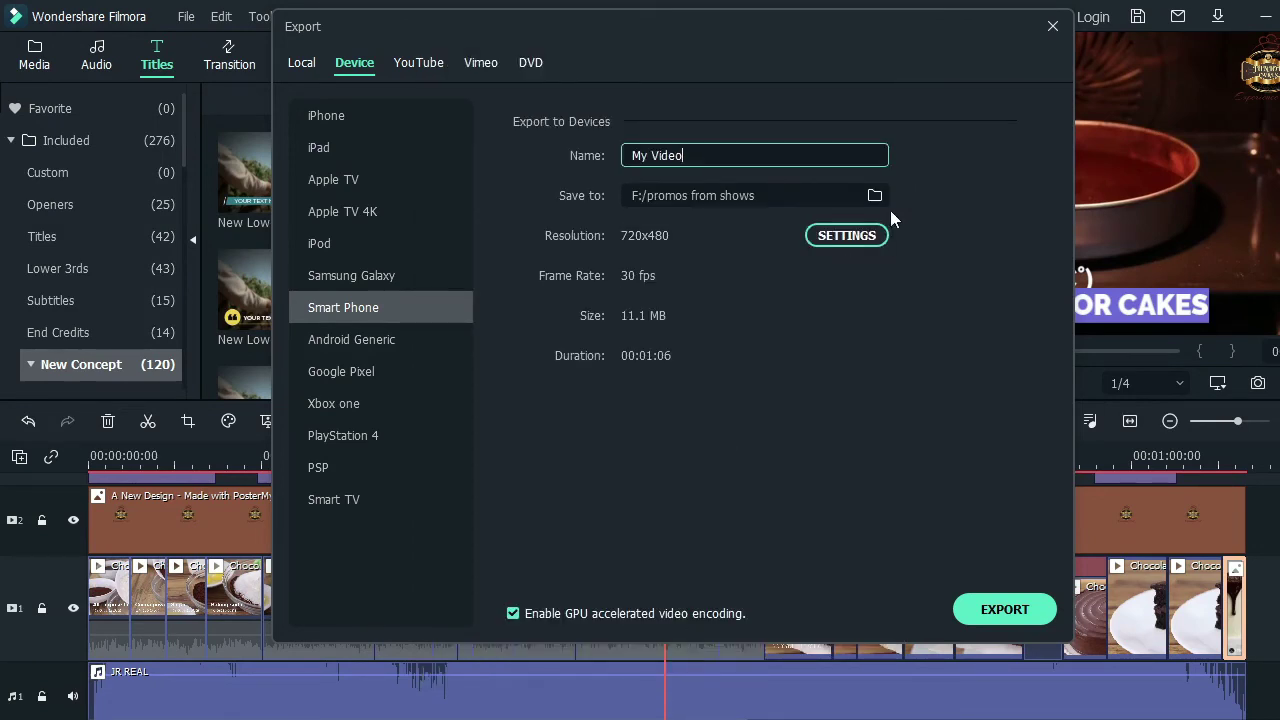
Lower the smartphone export to 900 kbps at 720x480 (8.7 MB) and render My Video3.mp4.
click(846, 237)
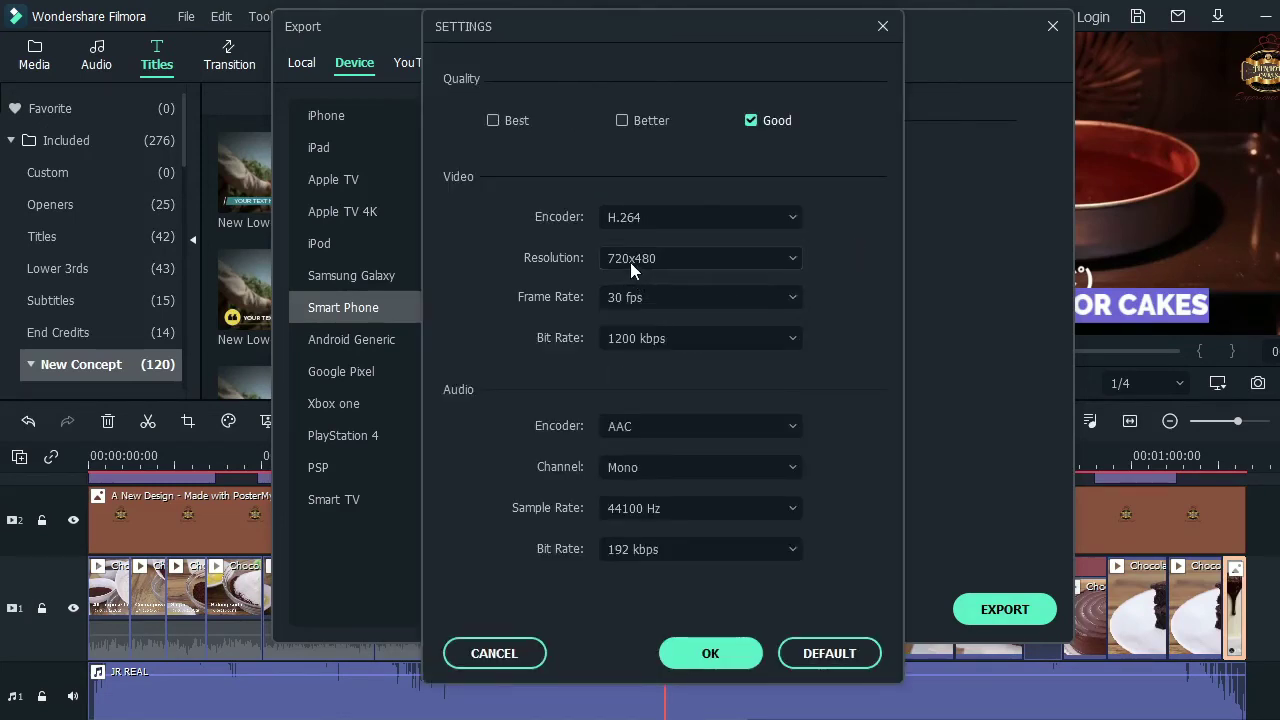
click(653, 338)
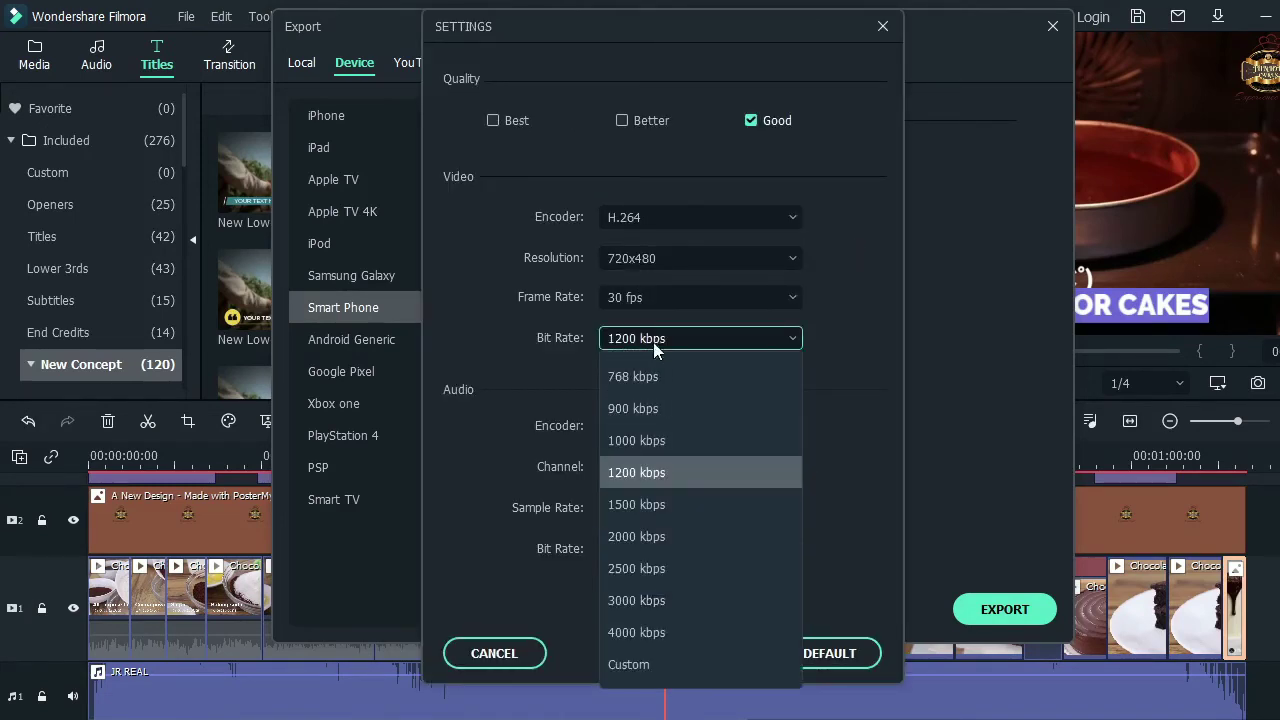
click(658, 405)
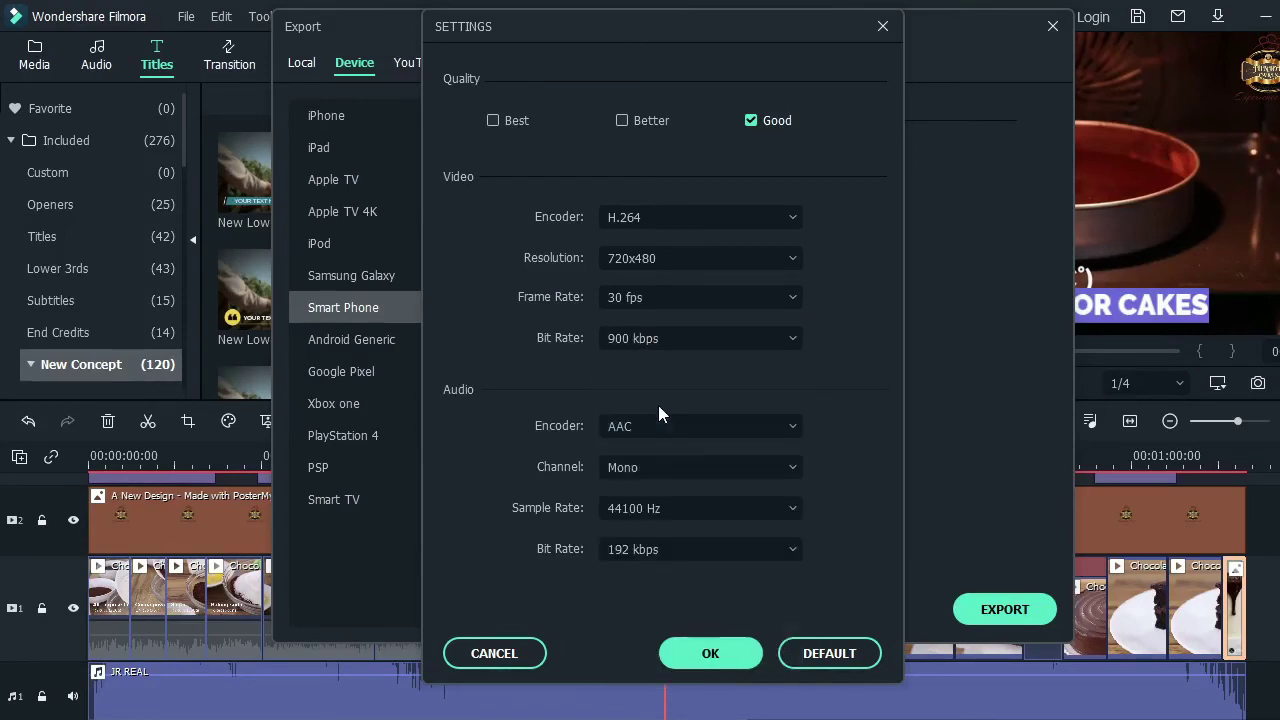
click(622, 264)
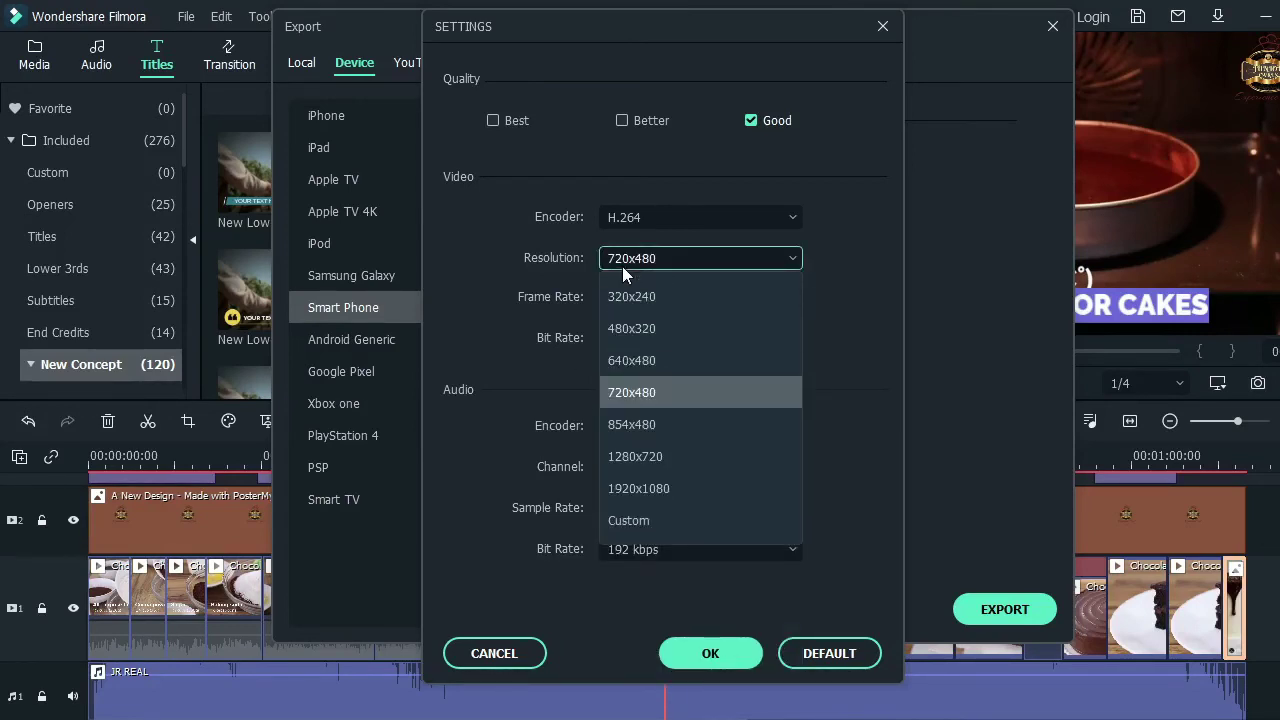
click(639, 380)
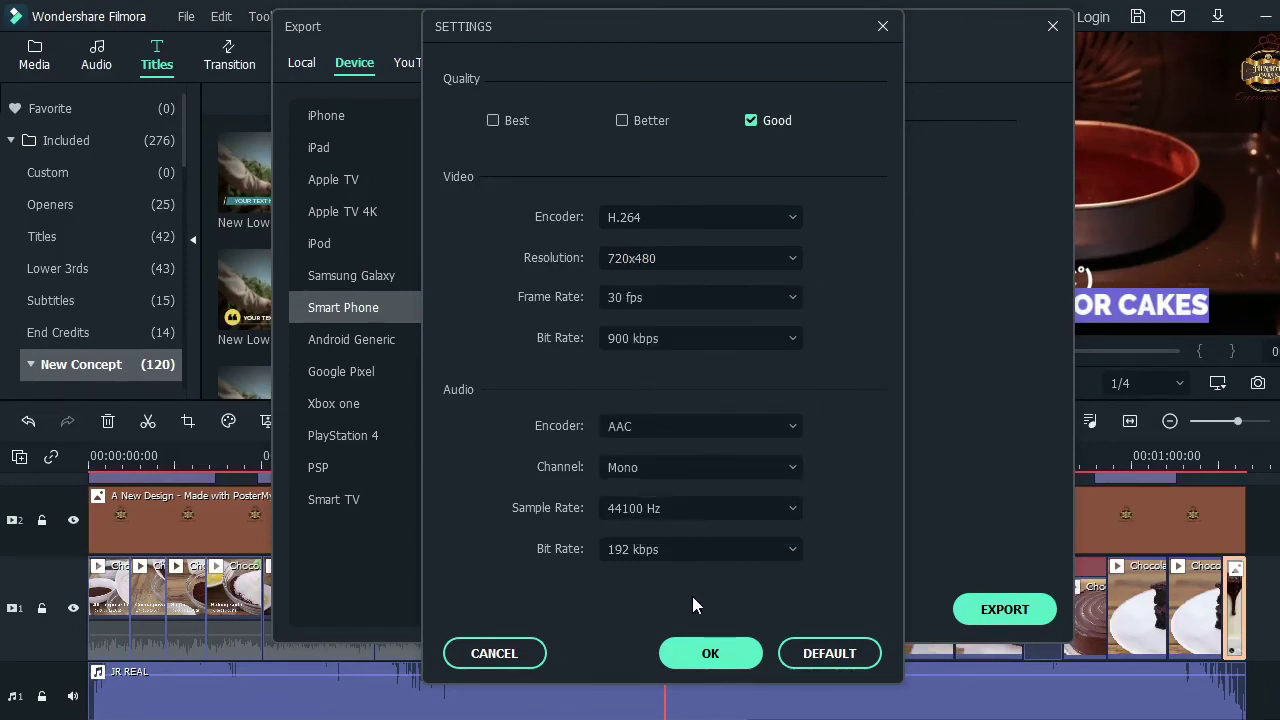
click(703, 645)
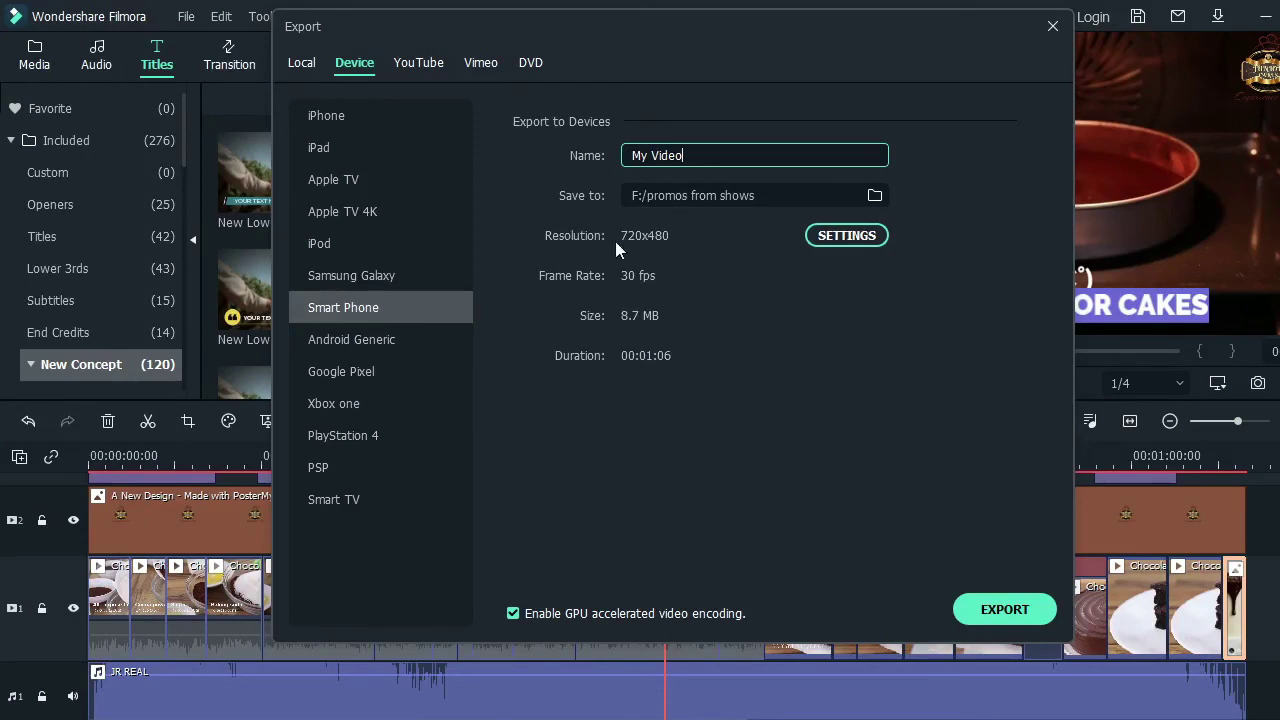
click(995, 611)
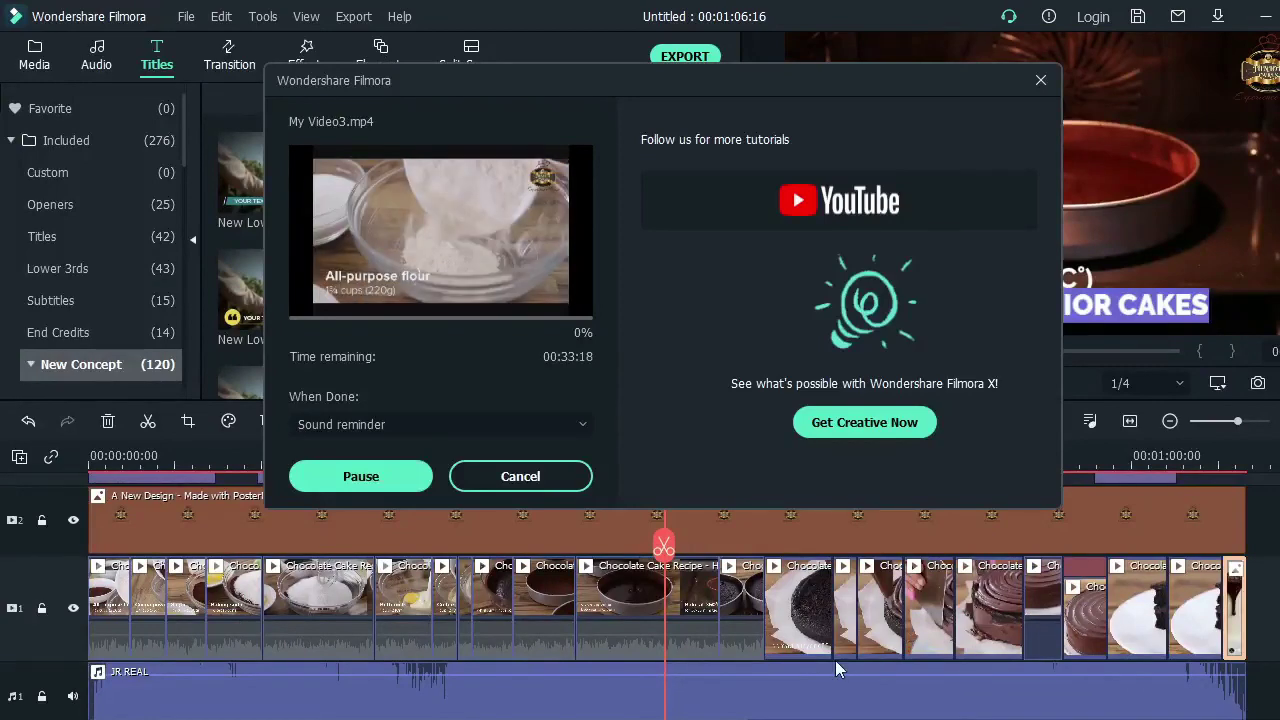
mouse_move(711, 719)
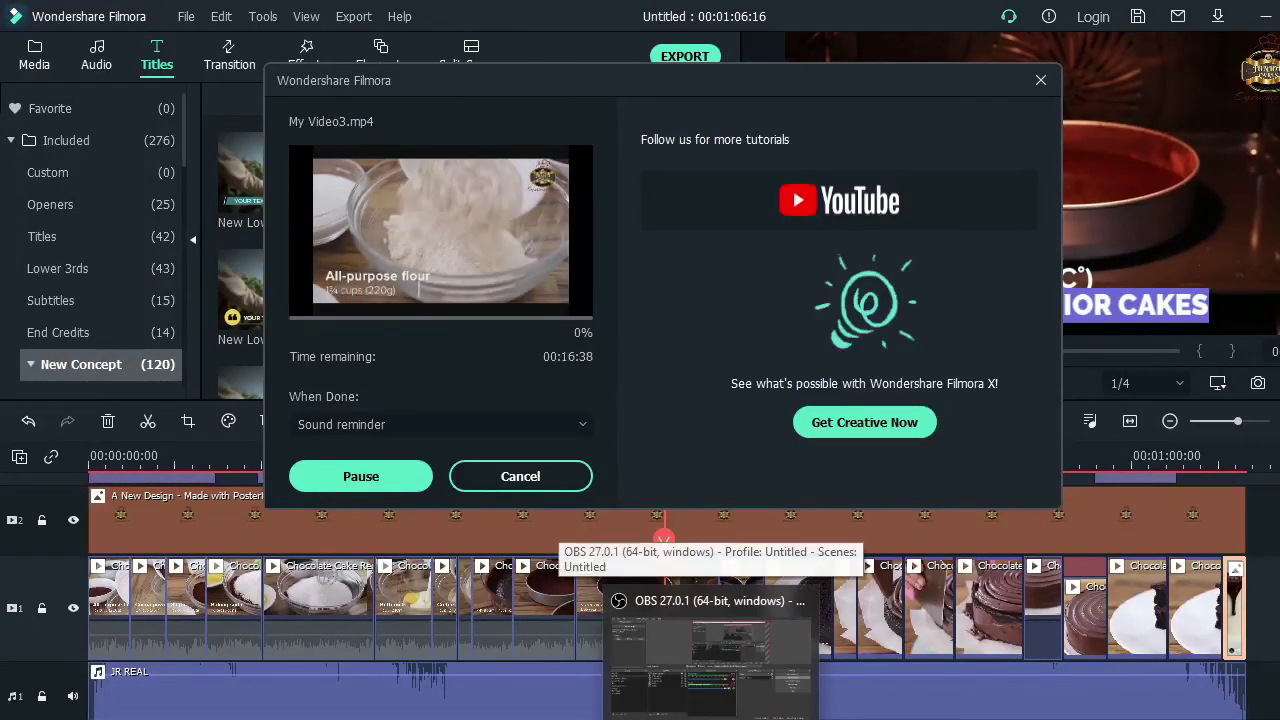